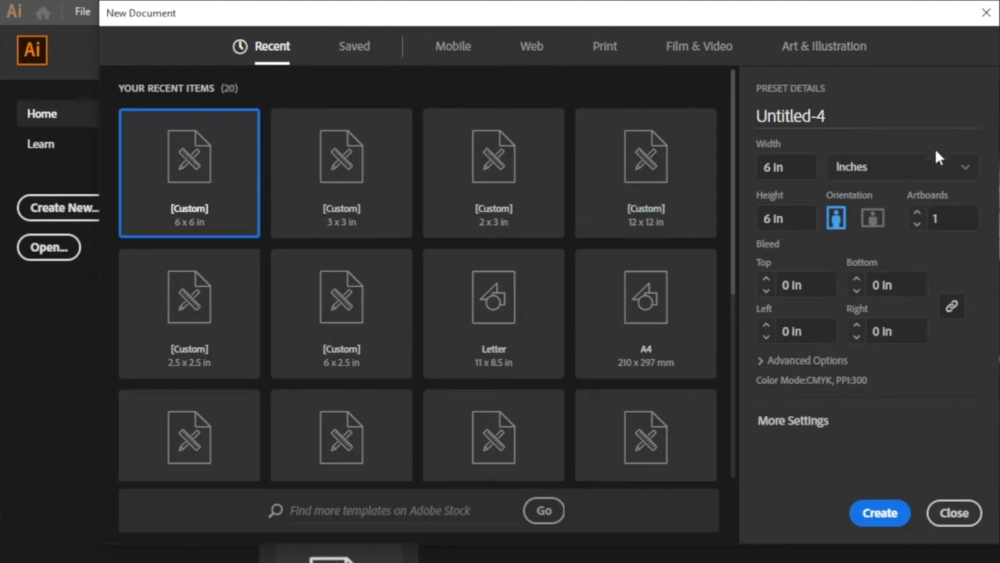
Step: Create a new document in inches, 6 in wide and 6 in high
left_click(945, 173)
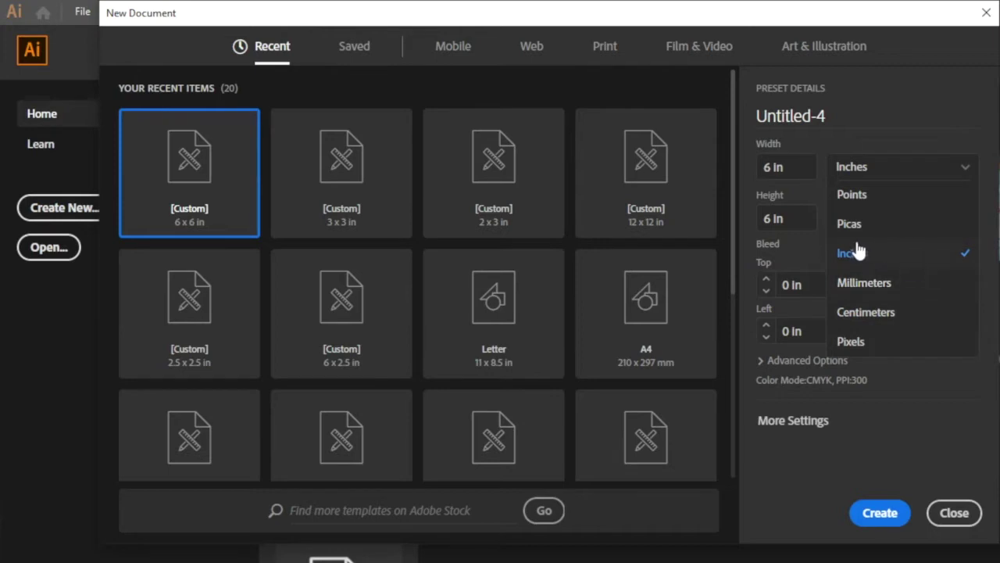
left_click(881, 260)
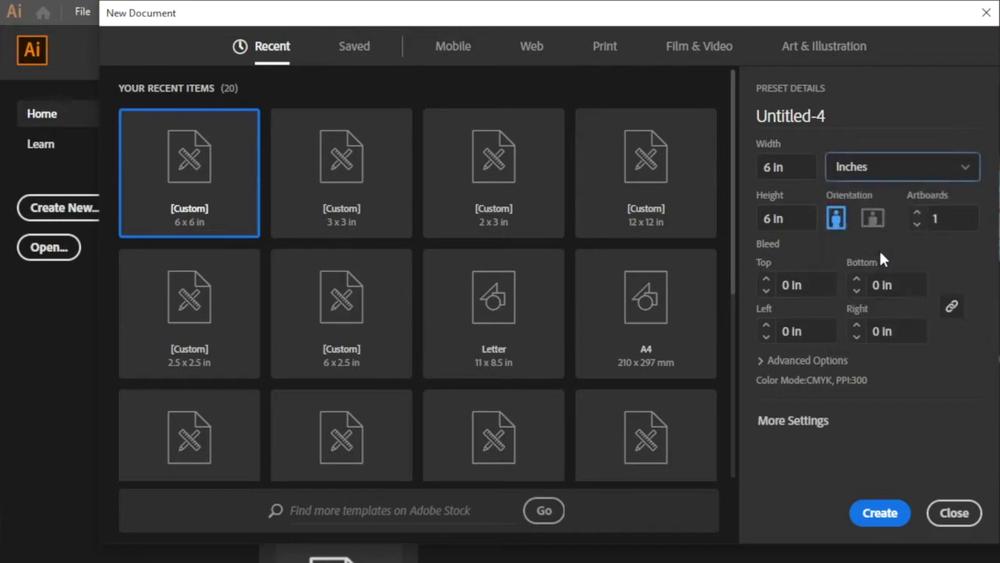
left_click(789, 162)
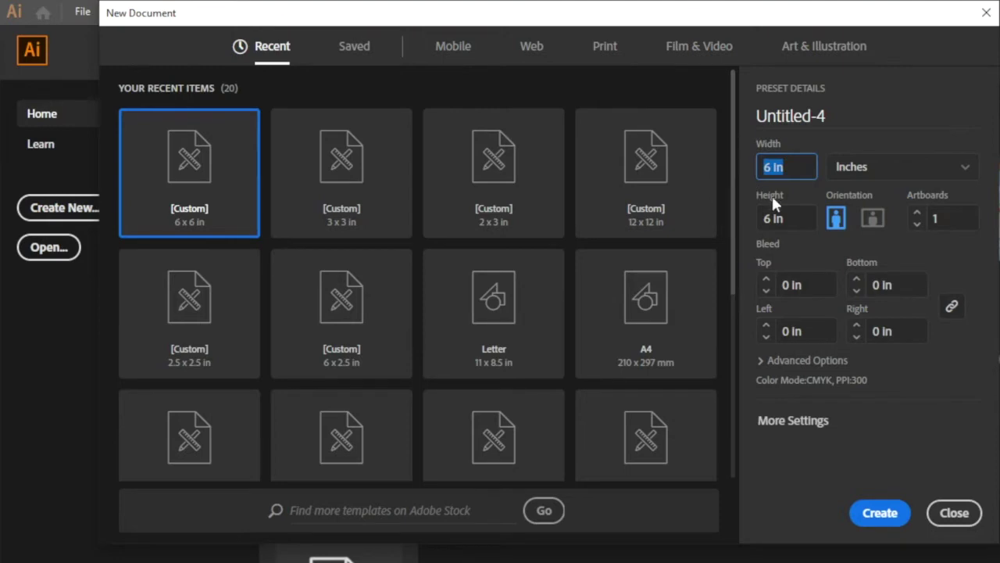
type("6")
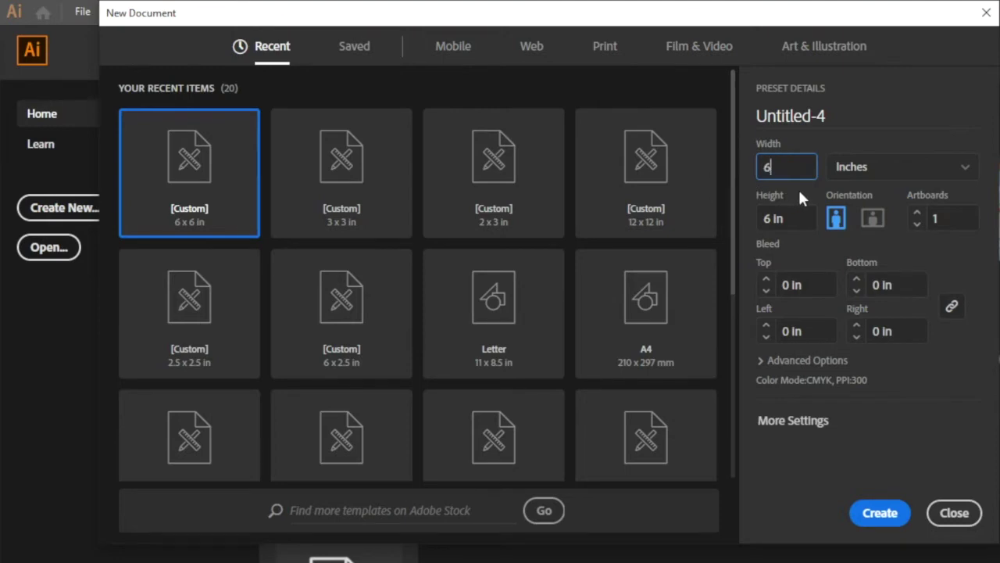
left_click(798, 187)
left_click(879, 513)
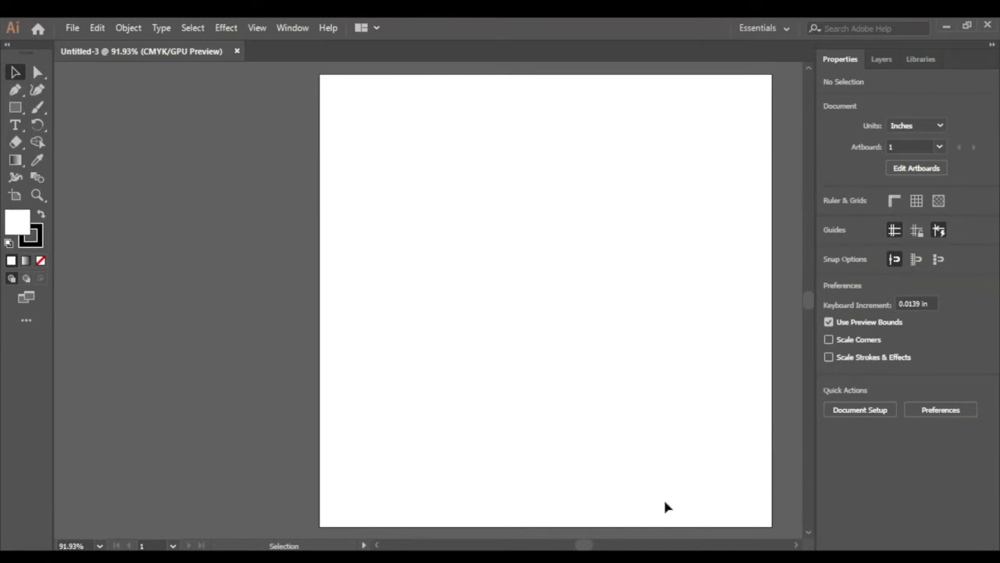
Step: Place Floor_4_3IN_2.DXF from the Downloads folder at the artboard's upper-left corner, accepting the font substitution
key("ctrl+0")
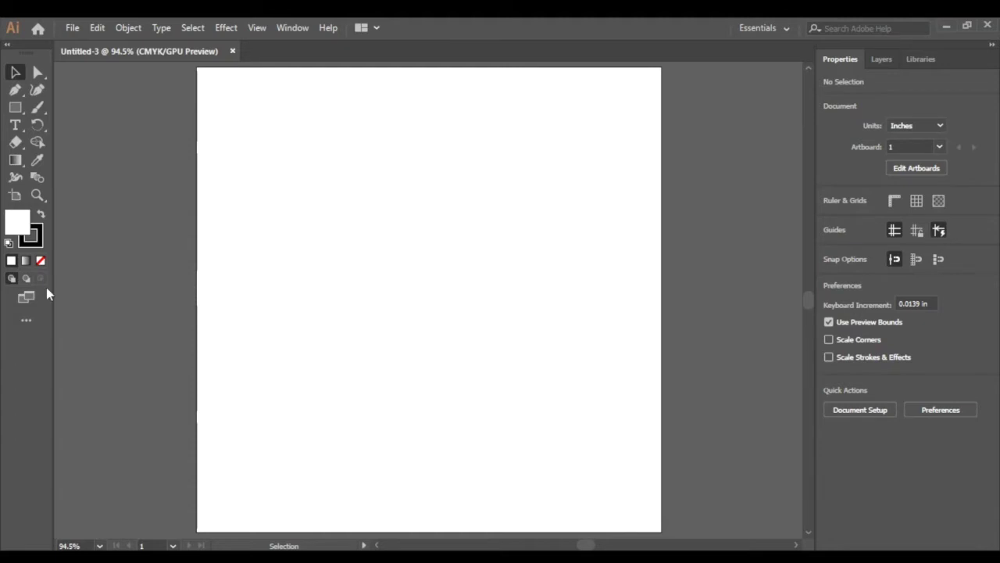
left_click(72, 30)
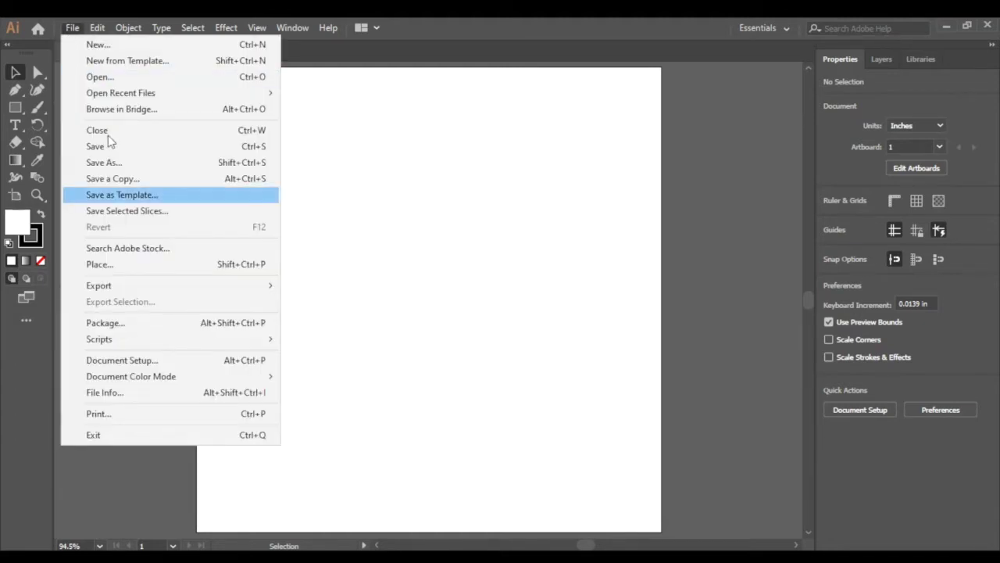
left_click(119, 266)
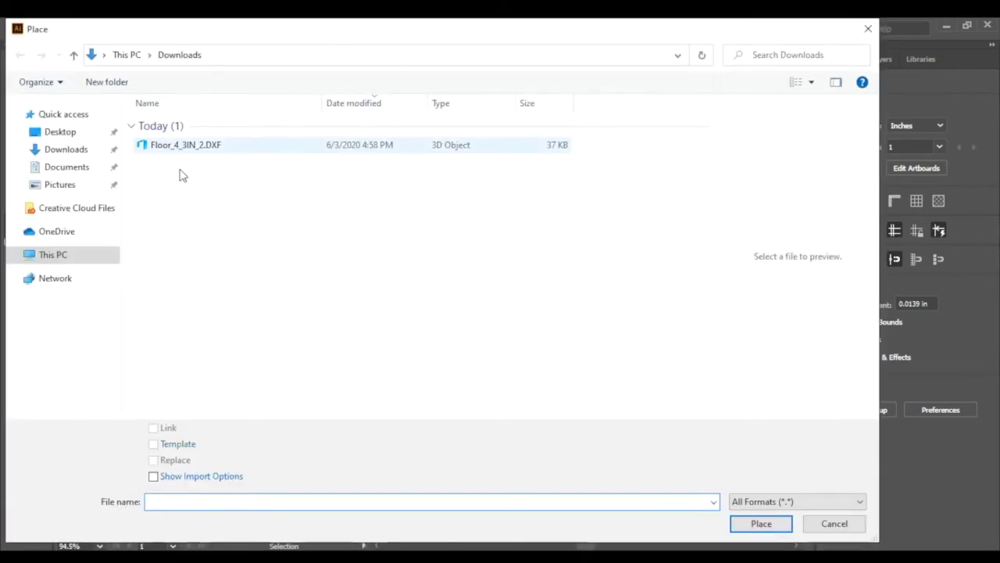
left_click(200, 149)
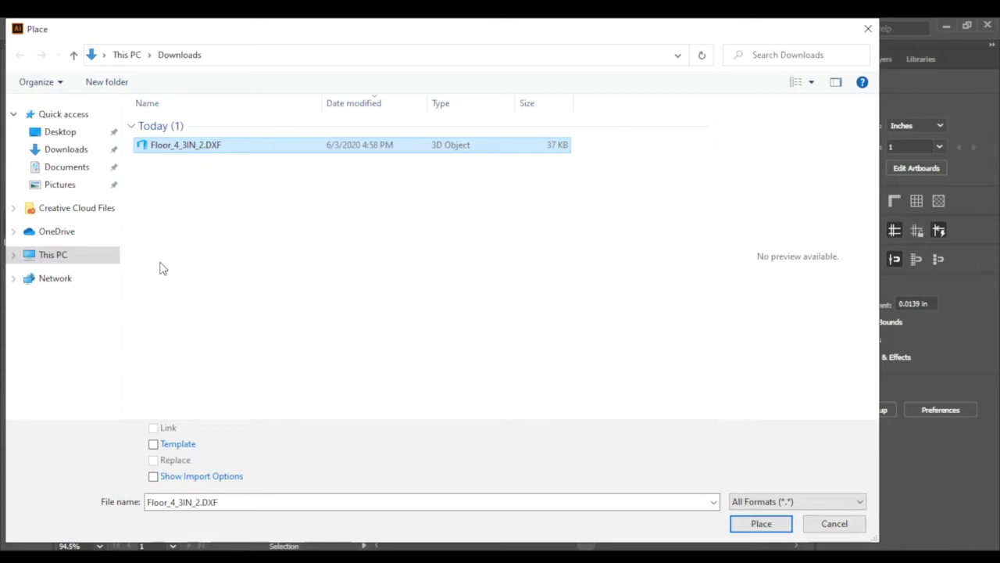
double_click(204, 153)
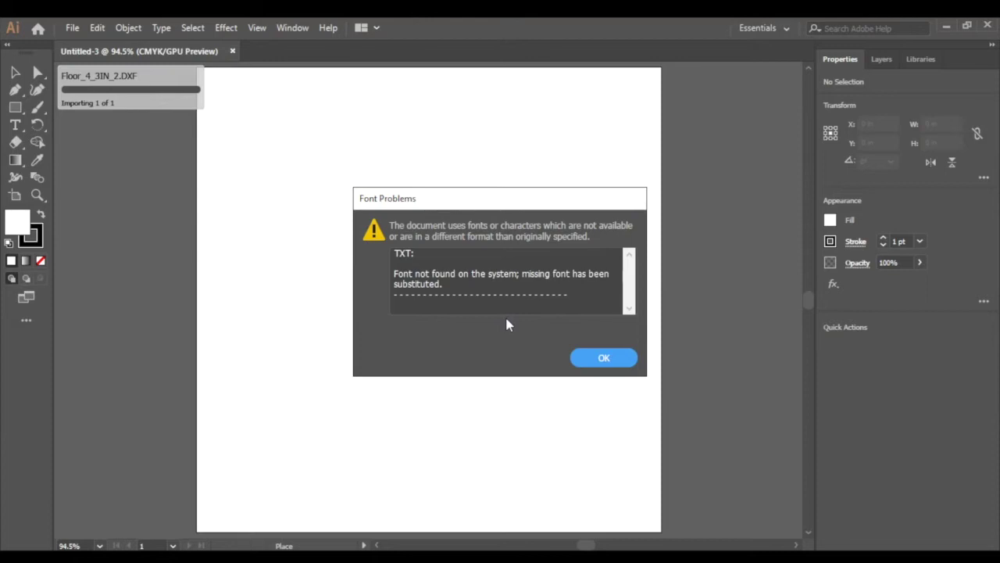
left_click(582, 357)
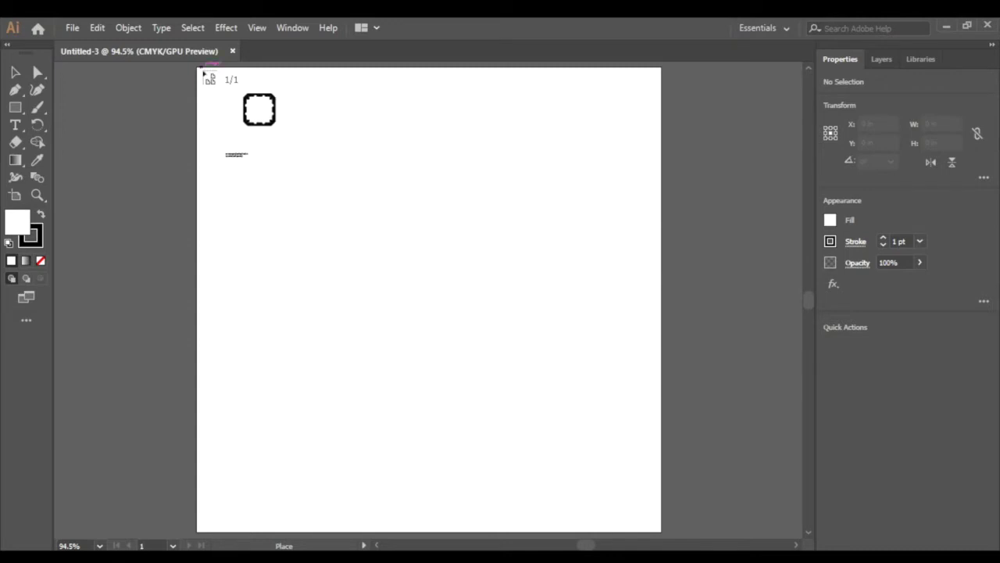
left_click(201, 70)
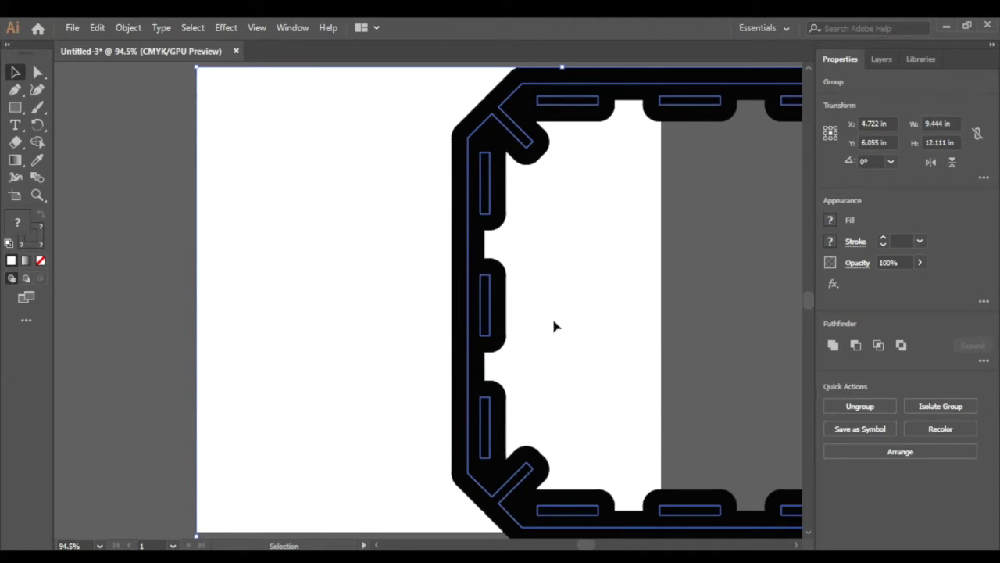
Step: Delete the "SOLIDWORKS Educational Product. For Instructional Use Only." text from the placed group
key("ctrl+minus")
key("ctrl+minus")
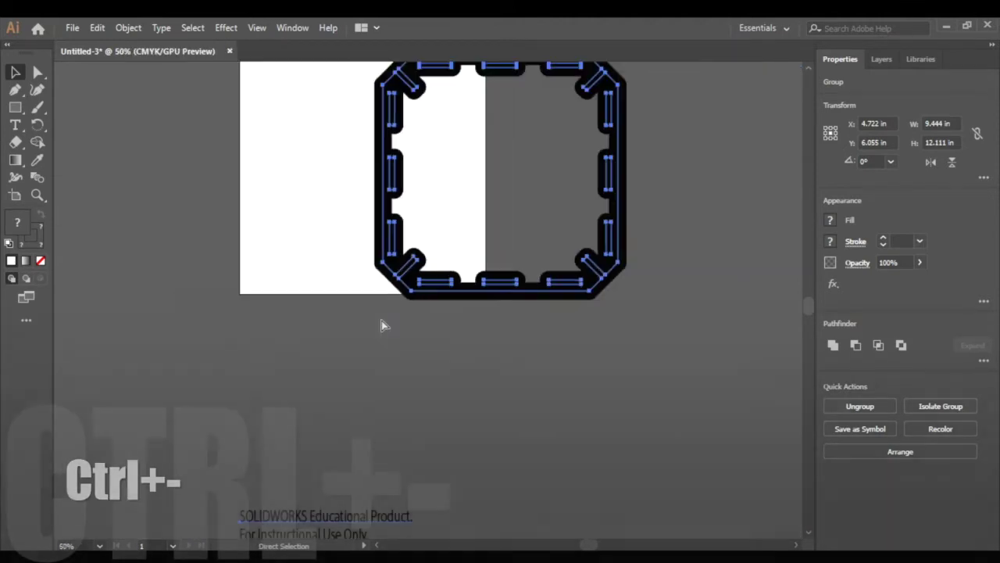
scroll(381, 323, "up", 2)
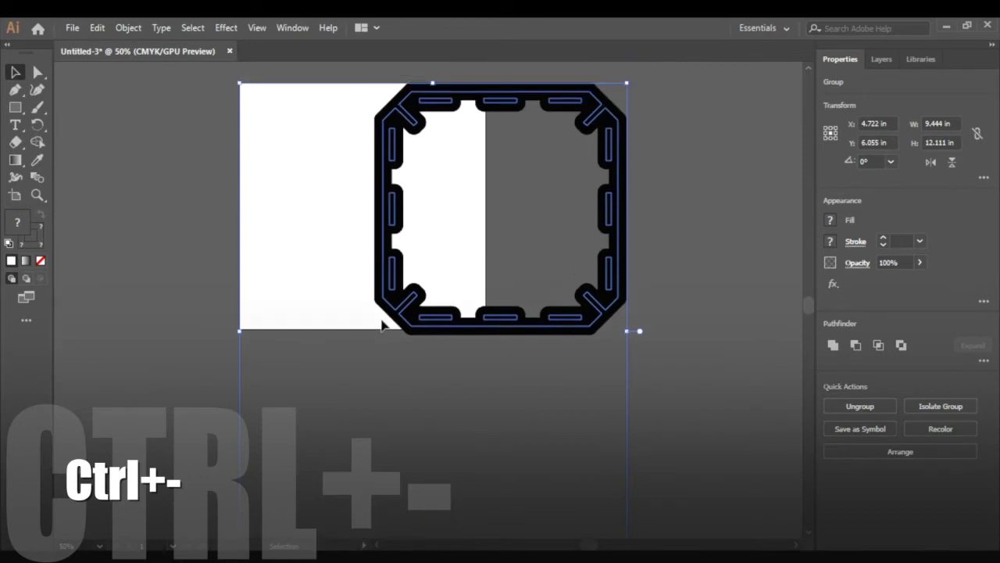
scroll(381, 323, "down", 3)
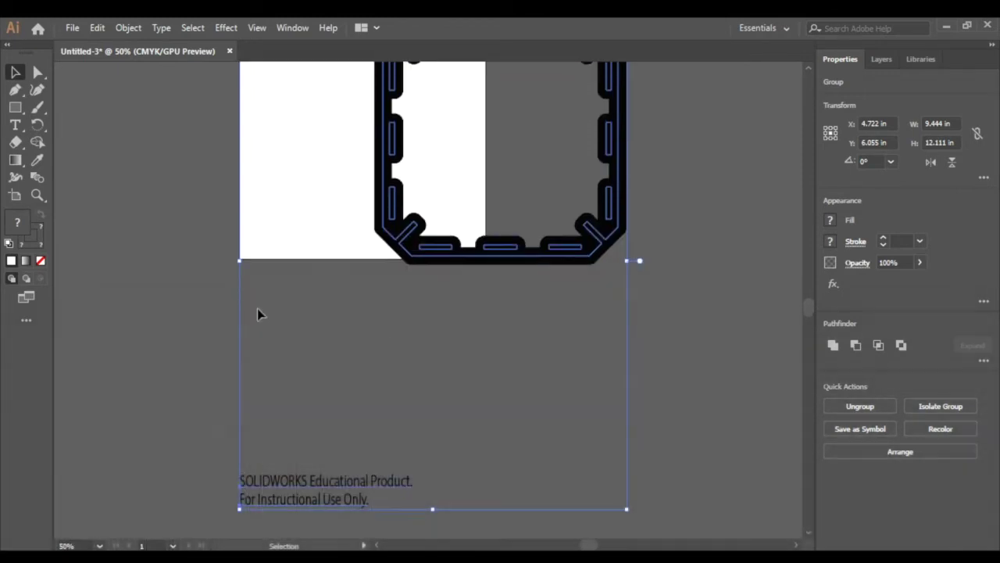
left_click(187, 266)
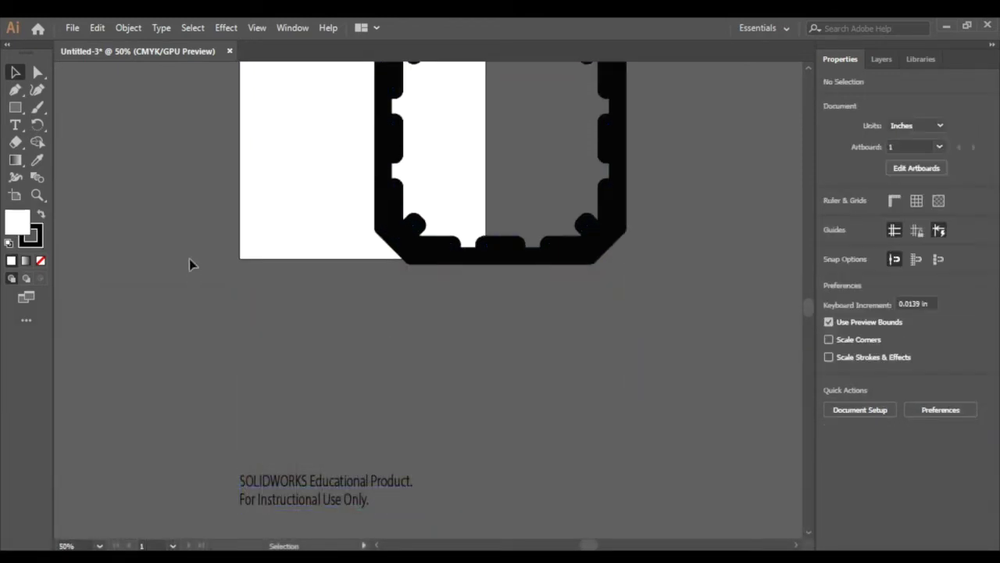
left_click(40, 74)
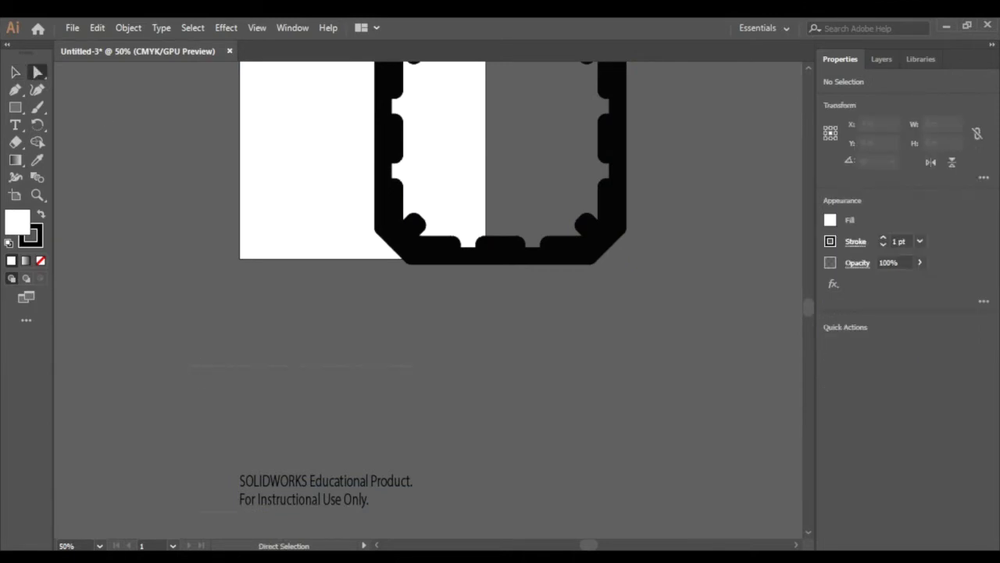
left_click(495, 487)
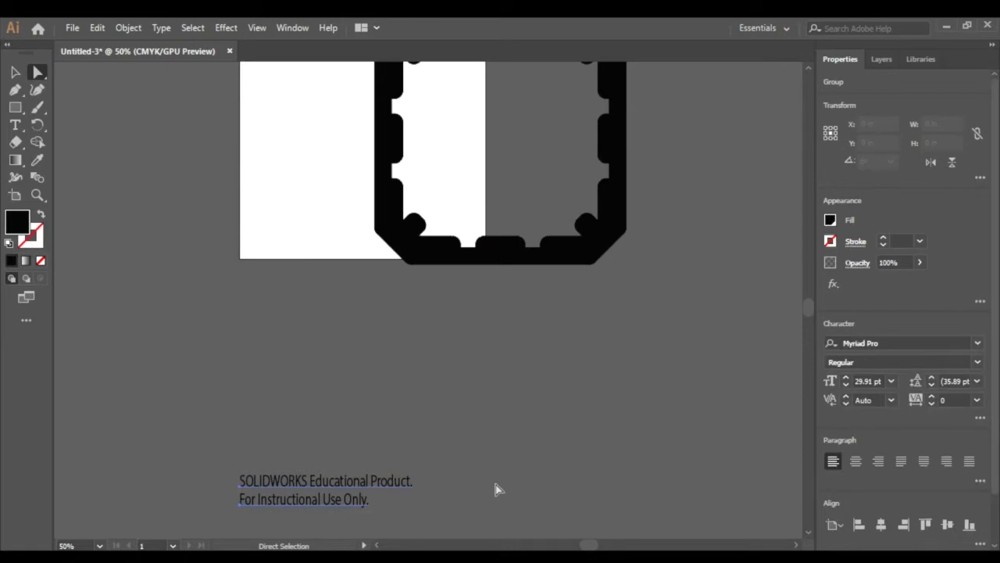
key("Delete")
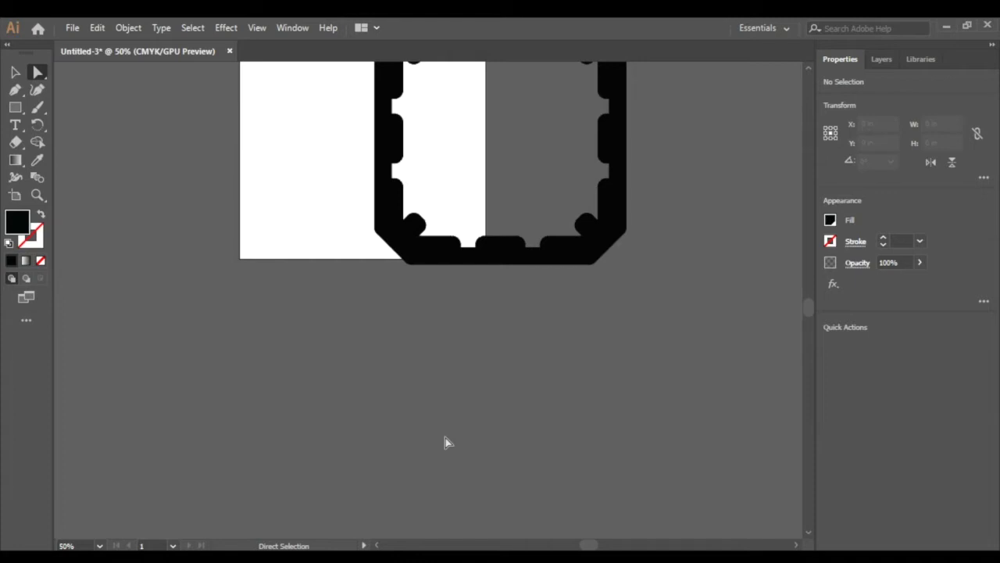
Step: Set the stroke weight of the whole floor outline group to 0.001 pt
scroll(312, 414, "up", 3)
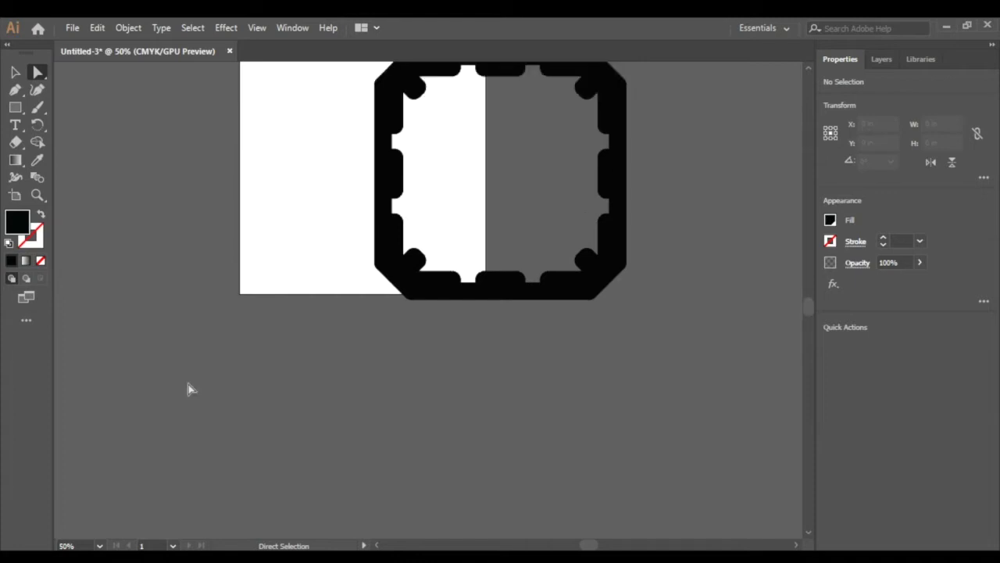
left_click(15, 72)
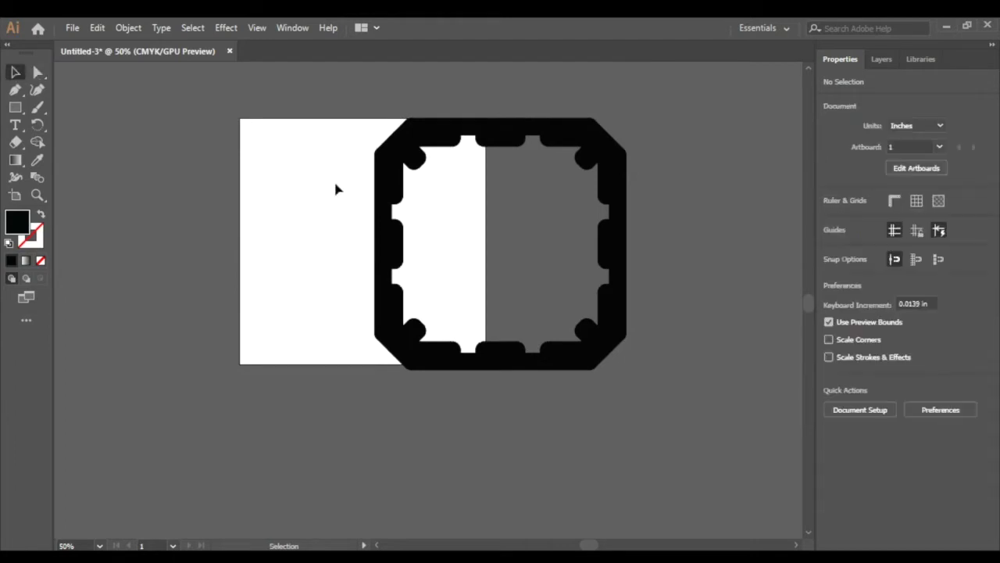
left_click(389, 203)
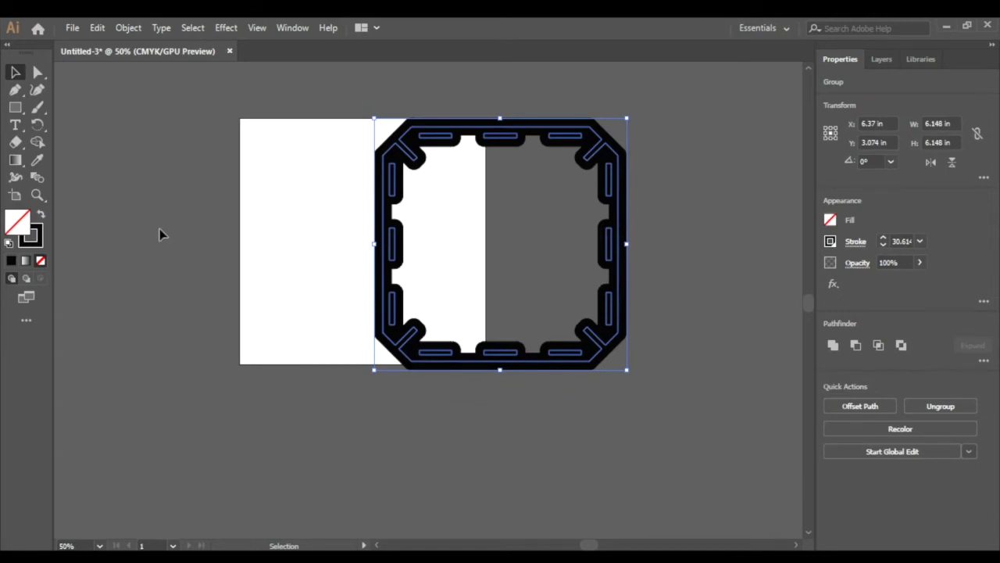
left_click(898, 241)
double_click(898, 241)
type("1")
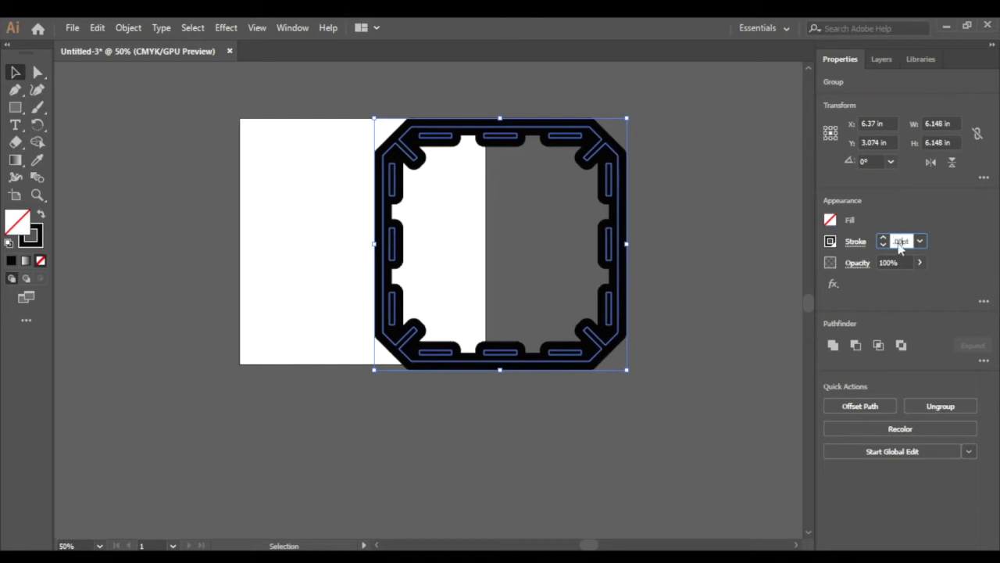
type("0.01")
key("Return")
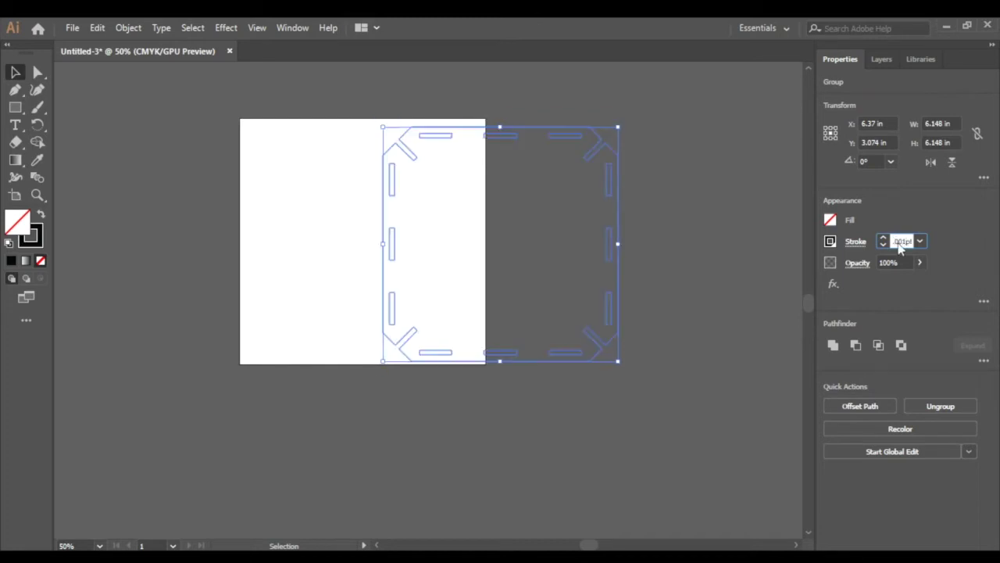
left_click(693, 223)
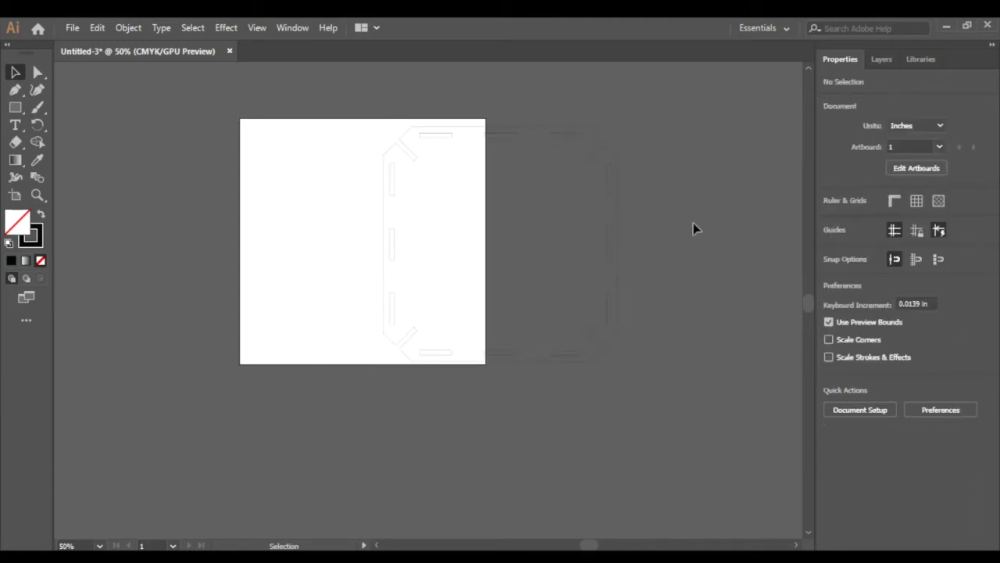
Step: Move the floor outline group to the centre of the artboard, at X 3 in and Y 3 in
left_click(615, 150)
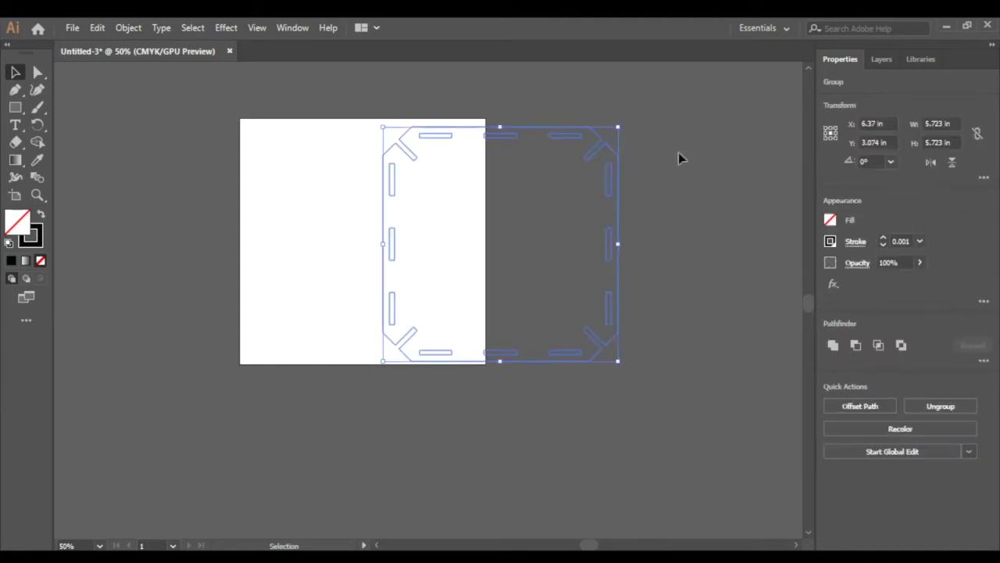
left_click_drag(603, 152, 466, 147)
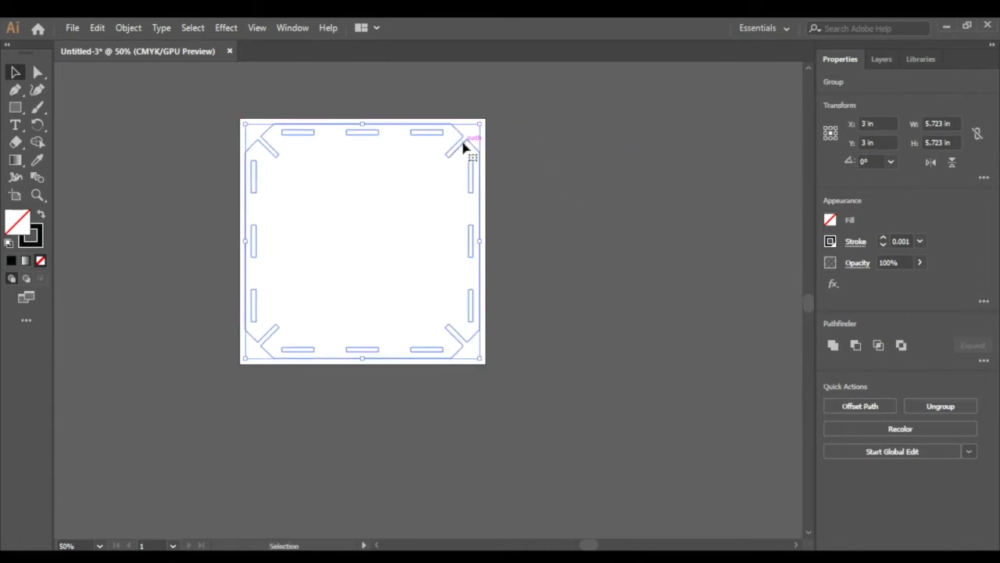
left_click(549, 156)
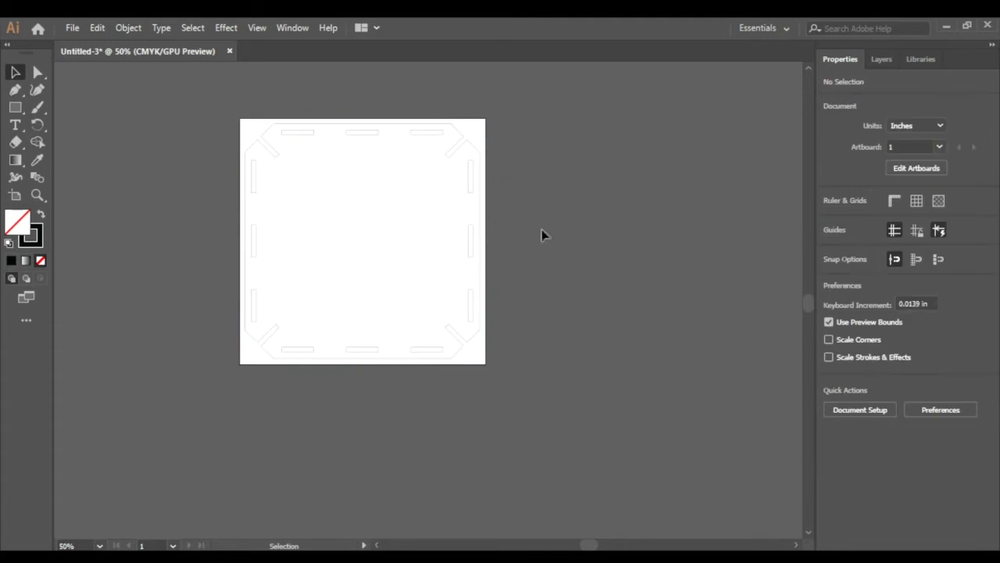
key("ctrl+0")
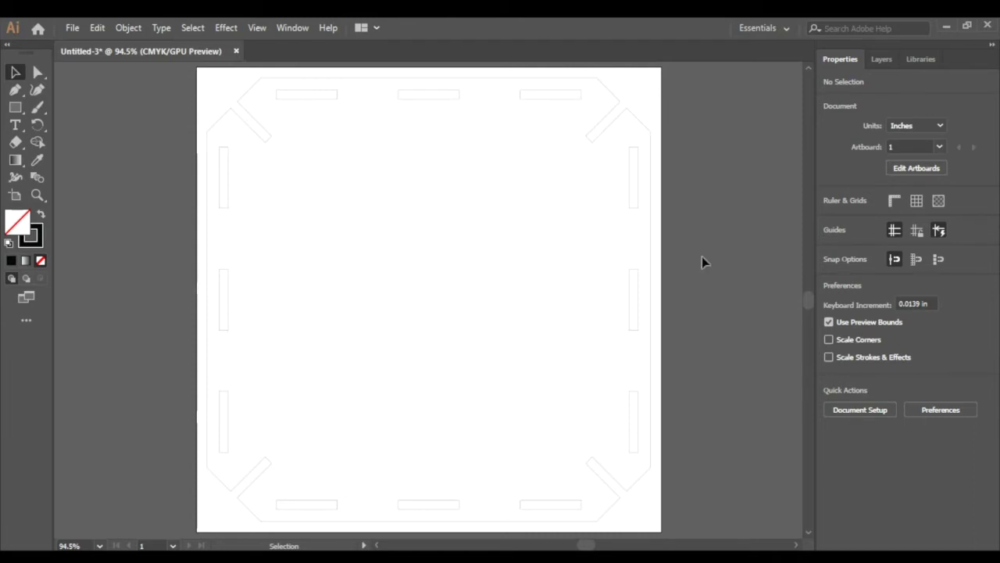
Step: In the print setup preferences of the Maker Space Epilog Engraver, set the raster speed to 75%
left_click(72, 28)
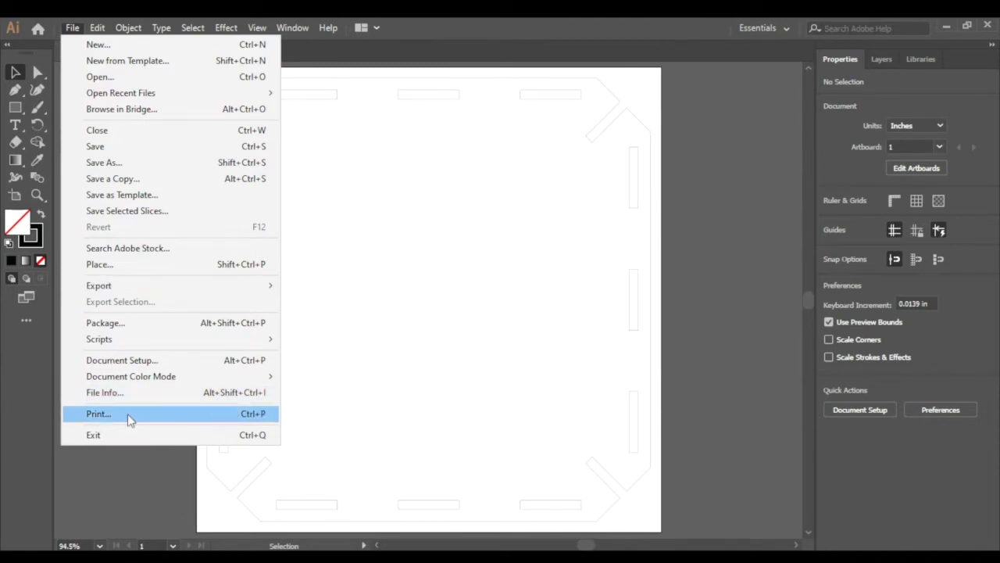
left_click(99, 414)
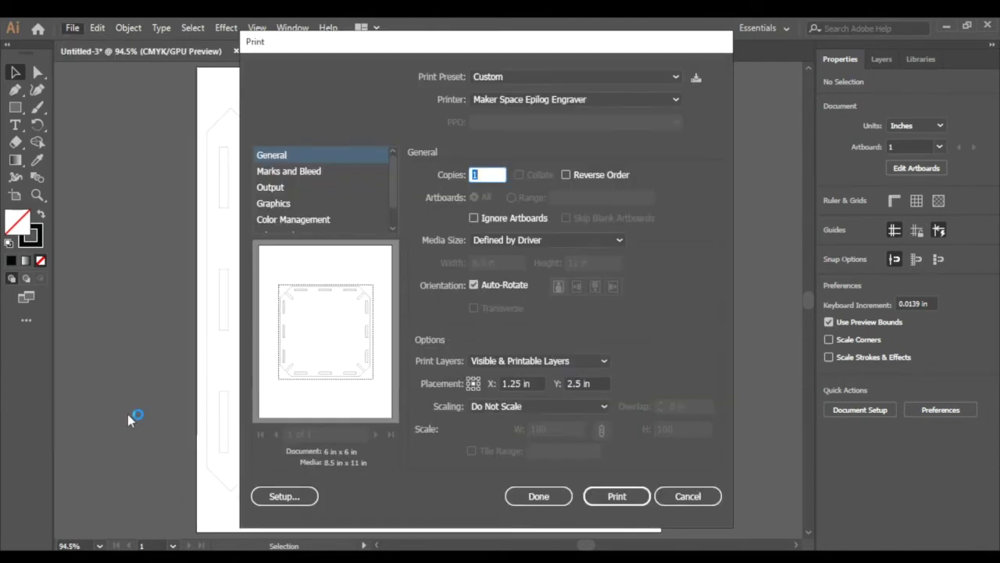
left_click(291, 499)
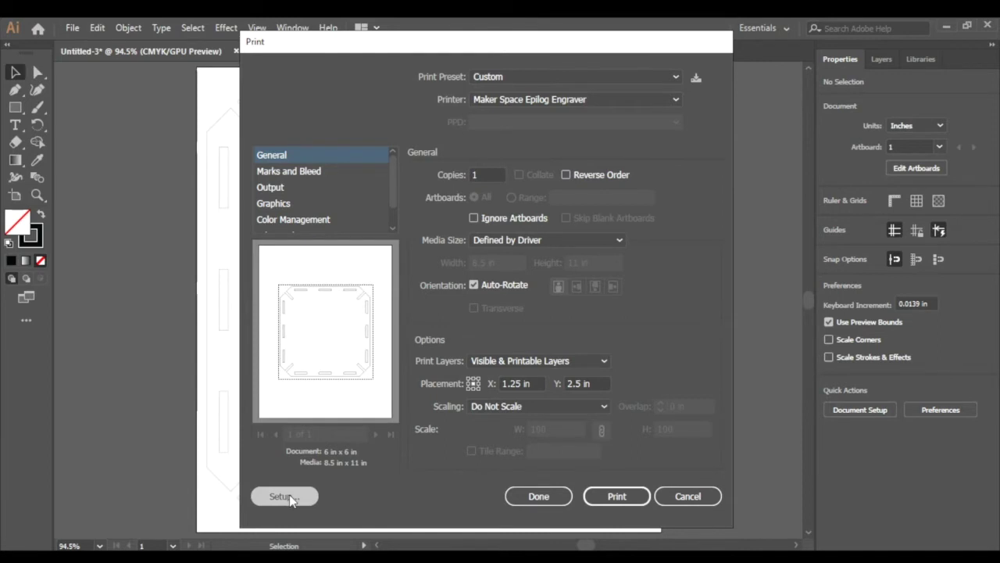
left_click(542, 185)
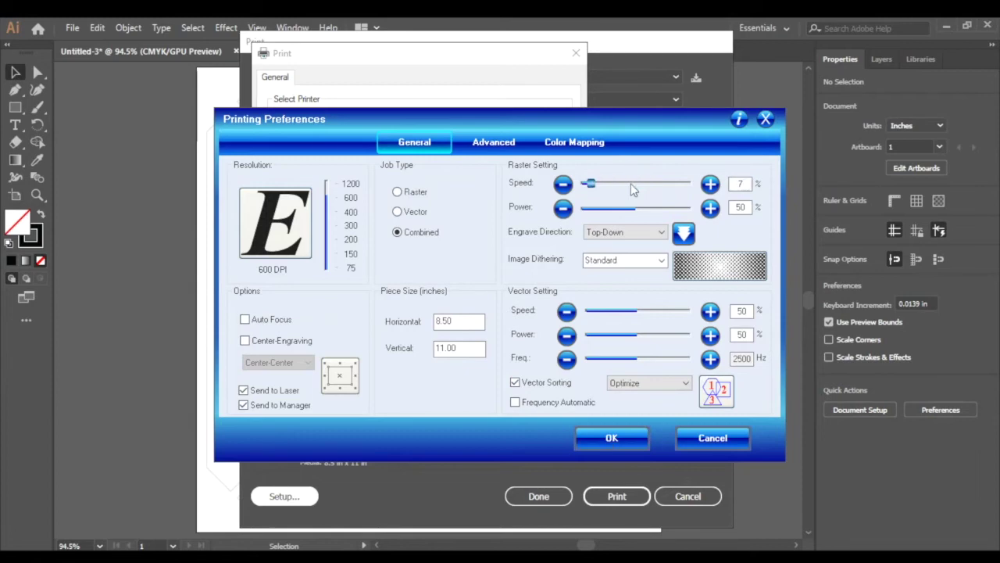
left_click_drag(631, 183, 669, 183)
left_click(623, 188)
double_click(739, 184)
type("75")
key("Return")
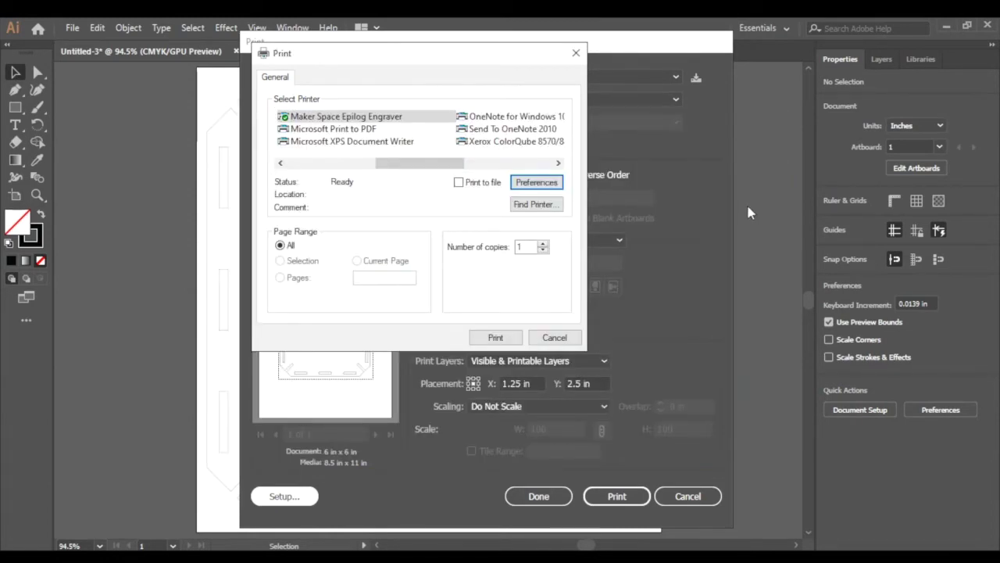
Step: In the engraver's printing preferences, choose the Vector job type and set the piece size to 6 in horizontal by 6 in vertical
left_click(520, 190)
left_click(397, 212)
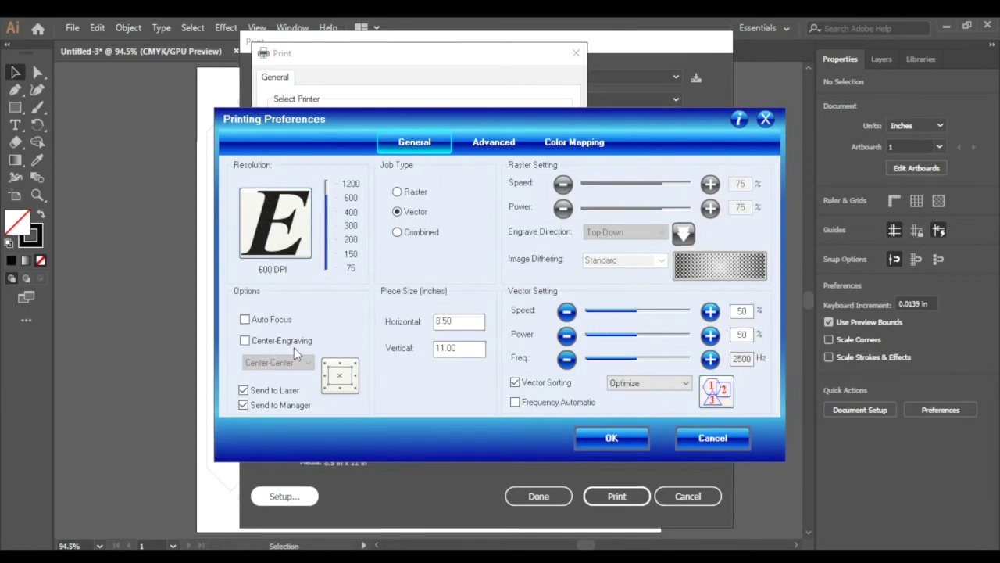
double_click(460, 320)
left_click_drag(474, 120, 475, 96)
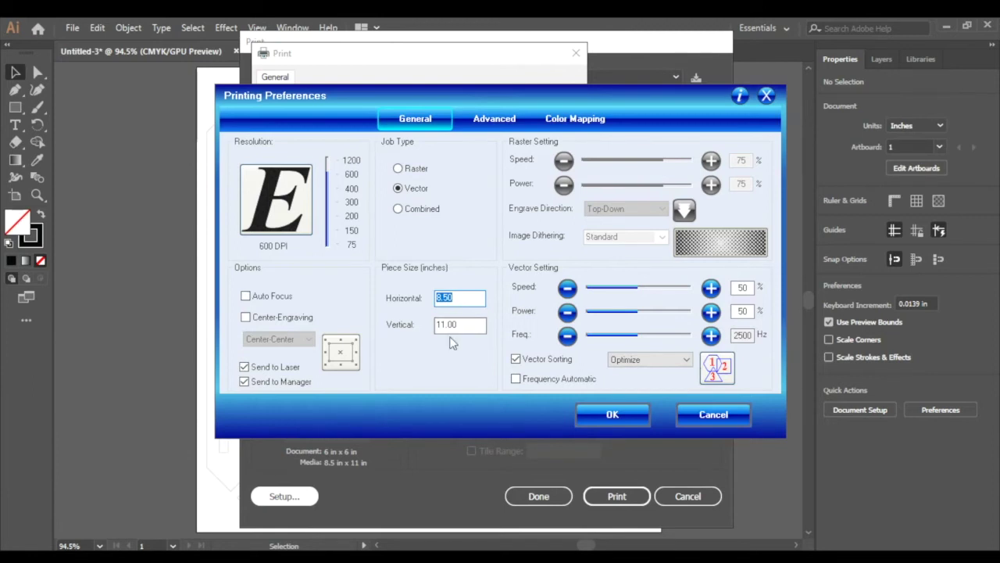
type("6")
key("Tab")
type("6")
Step: Set the vector cutting speed to 10% and the vector power to 100%
double_click(742, 288)
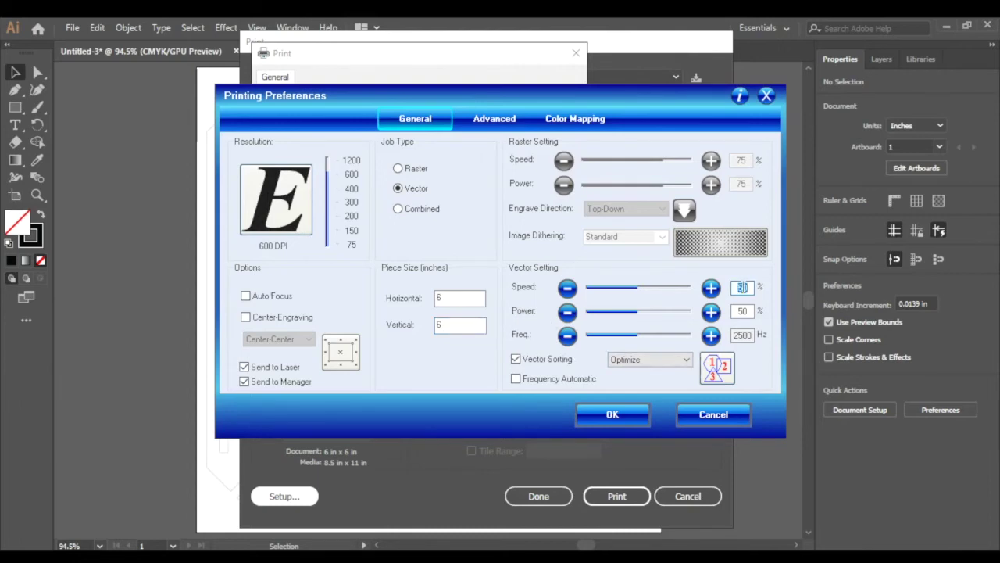
type("10")
double_click(742, 311)
type("1")
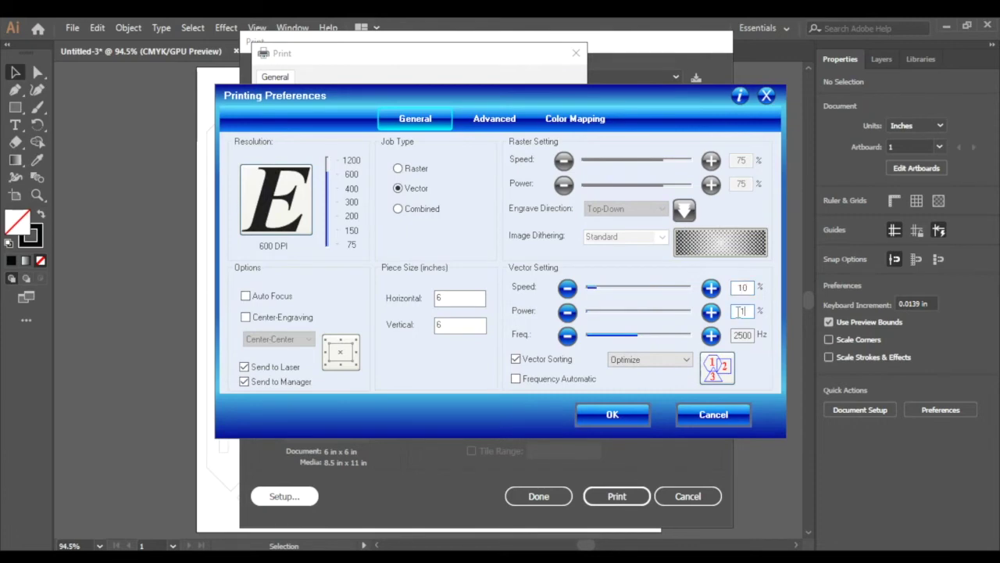
type("00")
Step: Set the vector frequency to 500 Hz and accept the printing preferences
left_click_drag(636, 334, 602, 342)
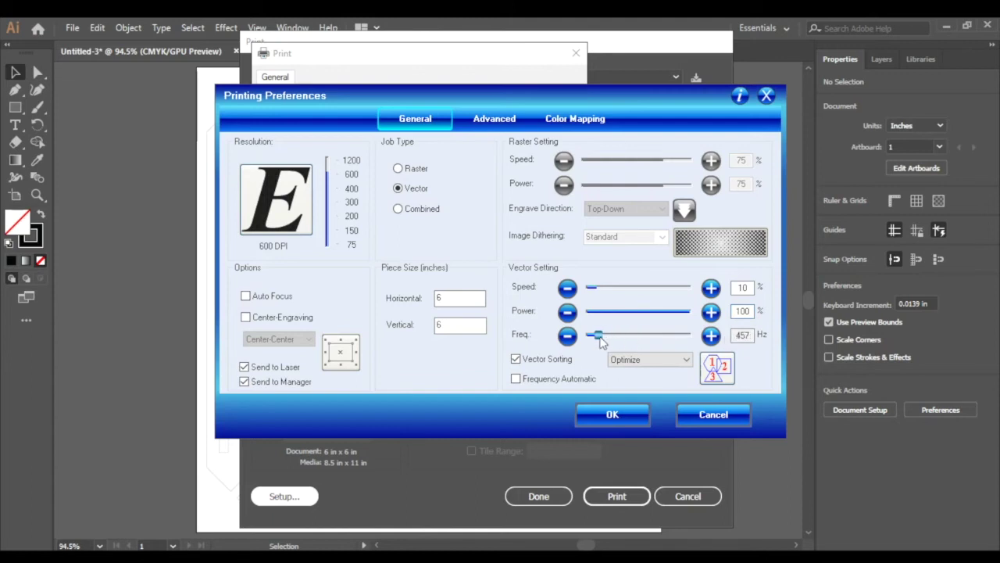
double_click(742, 334)
left_click(711, 335)
left_click(711, 336)
left_click(711, 335)
left_click(711, 335)
left_click(711, 335)
left_click(711, 335)
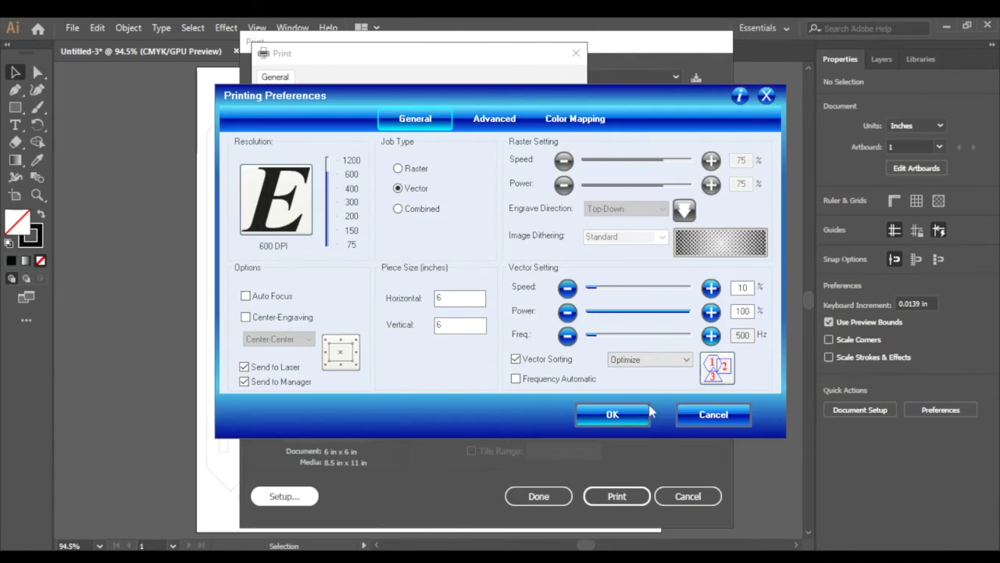
left_click(603, 416)
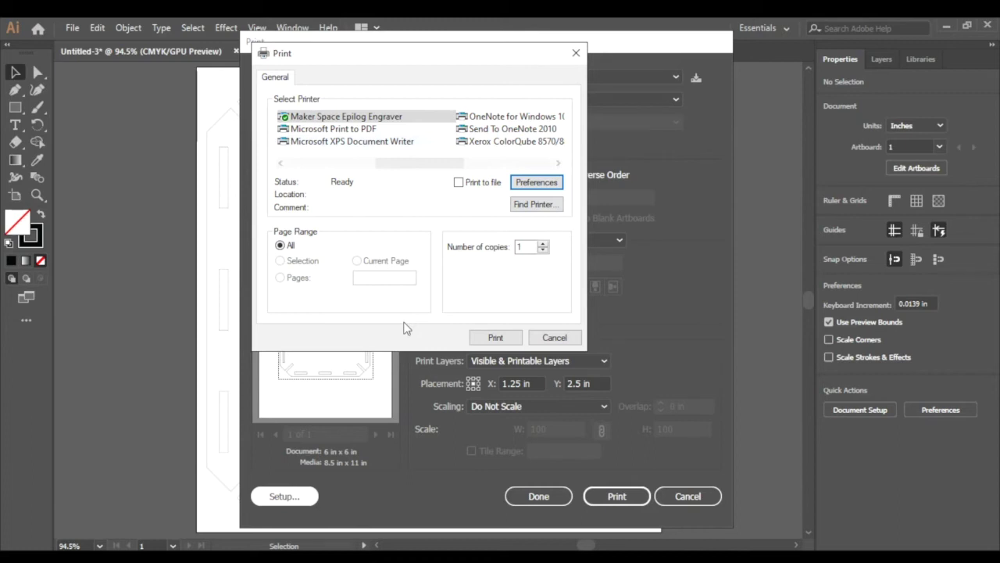
Step: Apply the printer setup so the media size matches the artboard, and send the floor outline to the Maker Space Epilog Engraver
left_click(494, 337)
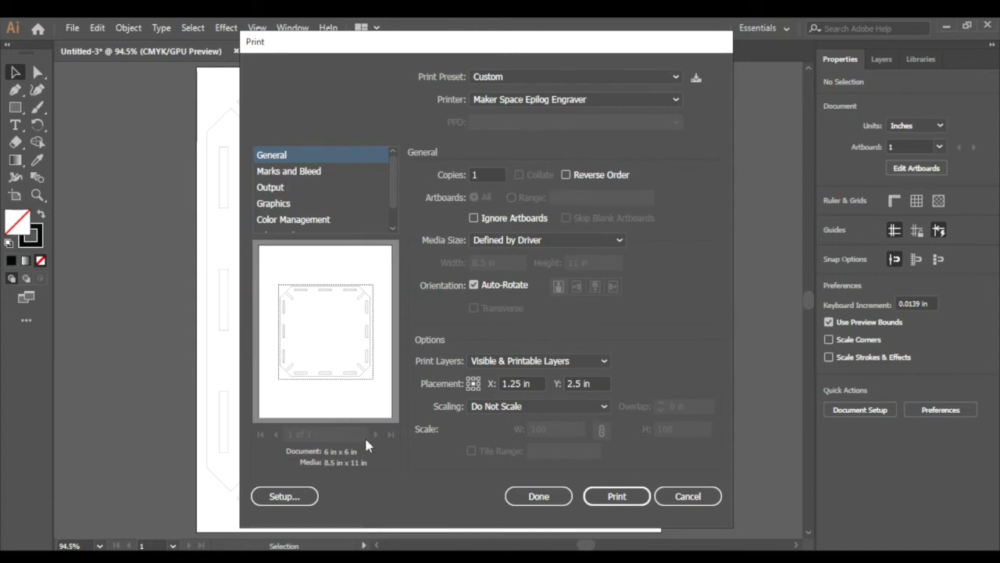
left_click(300, 499)
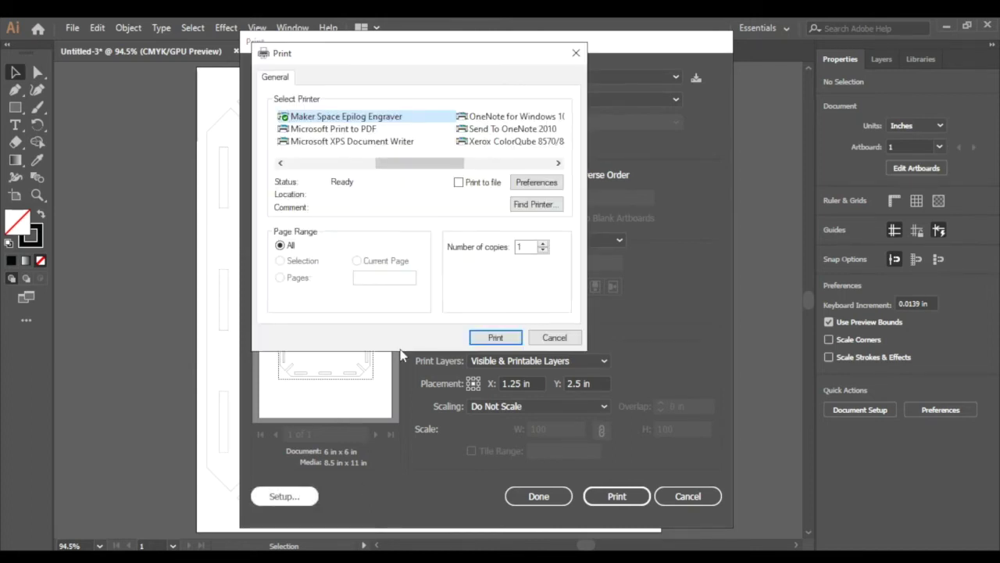
left_click(499, 337)
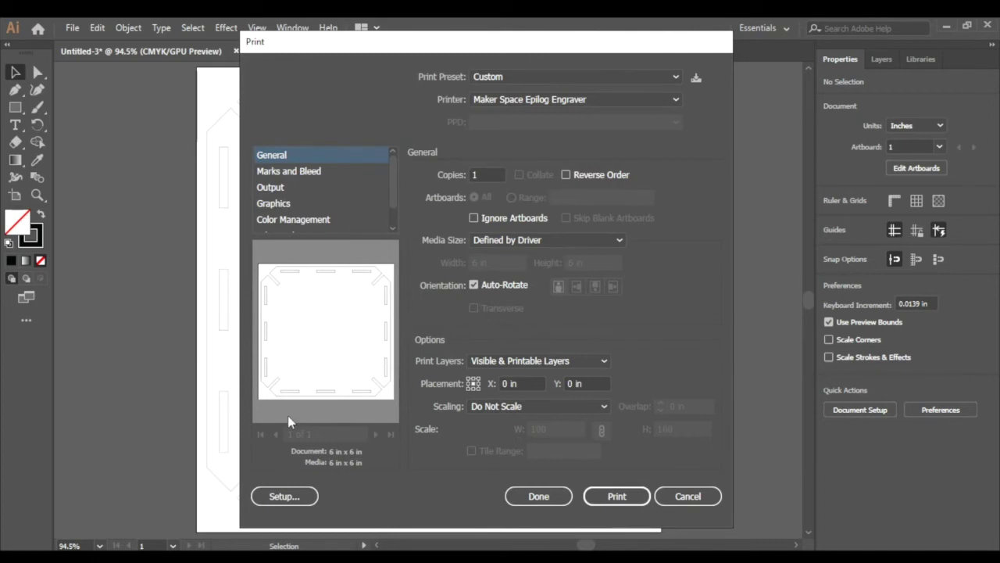
left_click(615, 496)
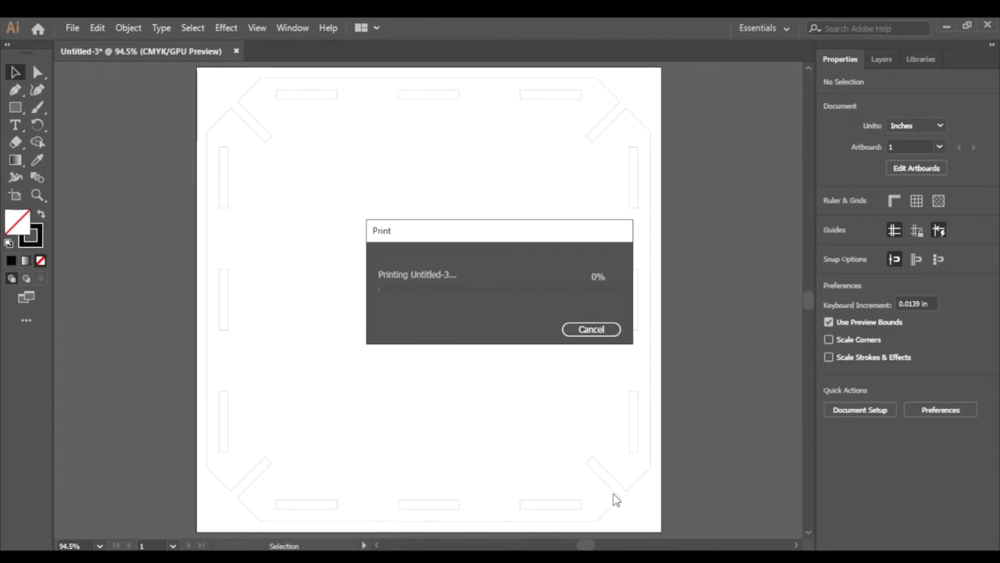